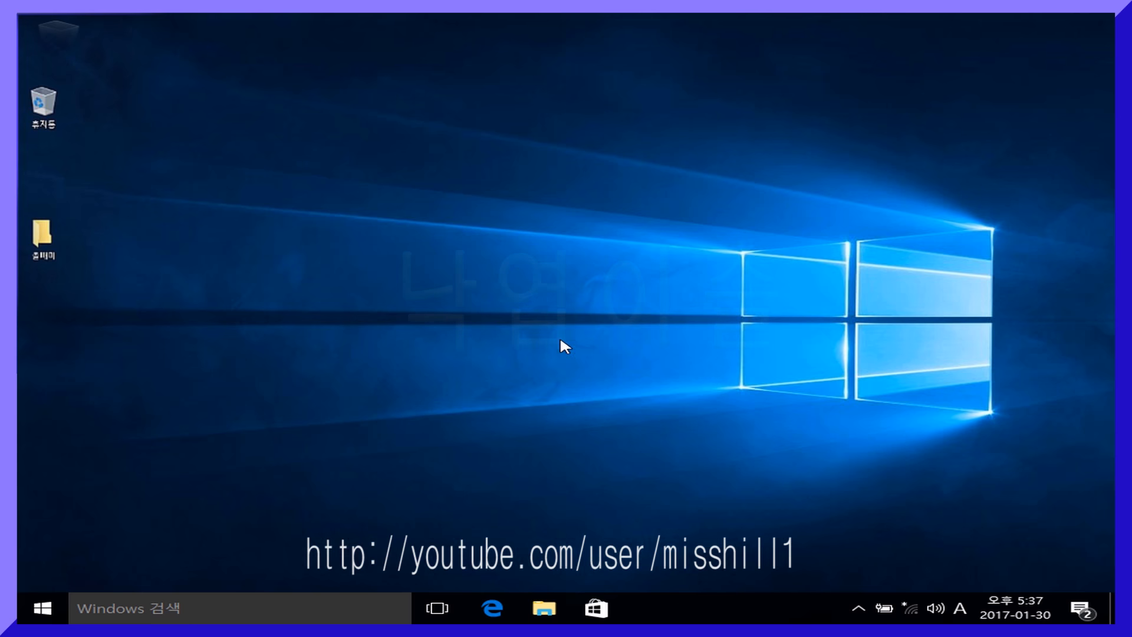
Step: Open Computer Management for 내 PC from File Explorer and display Disk Management (디스크 관리)
{"action": "left_click", "coordinate": [551, 612]}
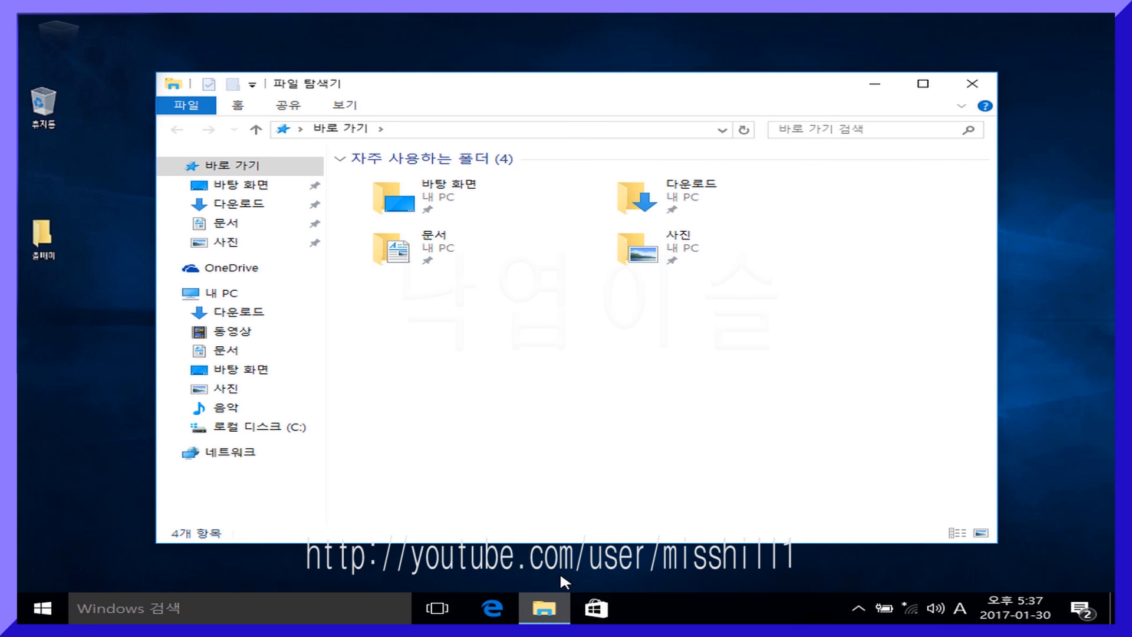
{"action": "right_click", "coordinate": [227, 302]}
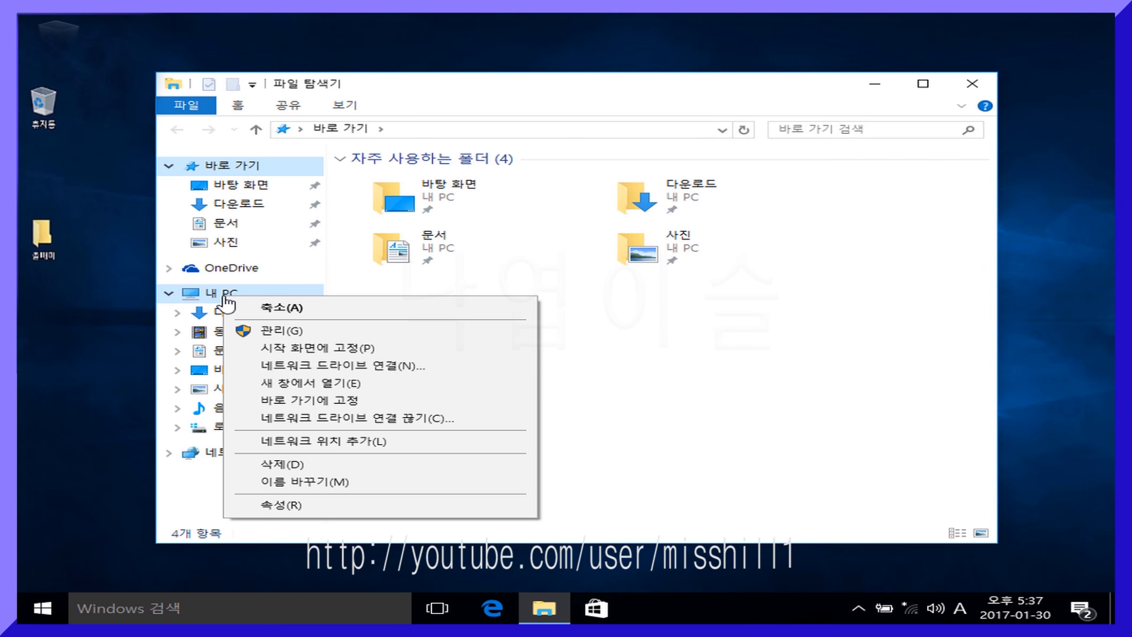
{"action": "left_click", "coordinate": [316, 336]}
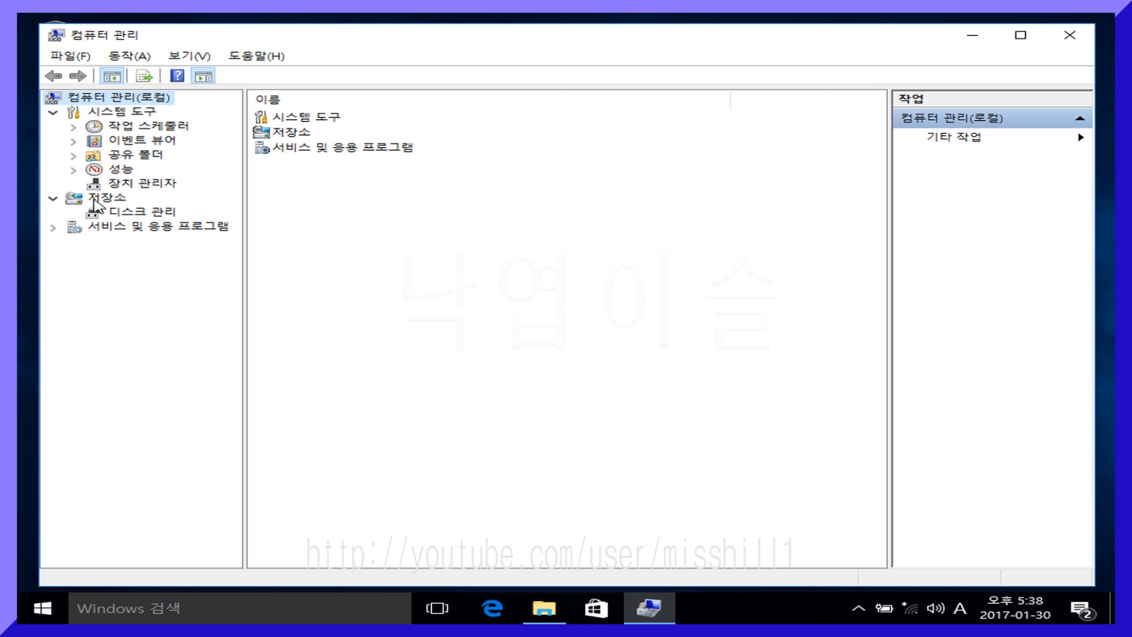
{"action": "left_click", "coordinate": [157, 213]}
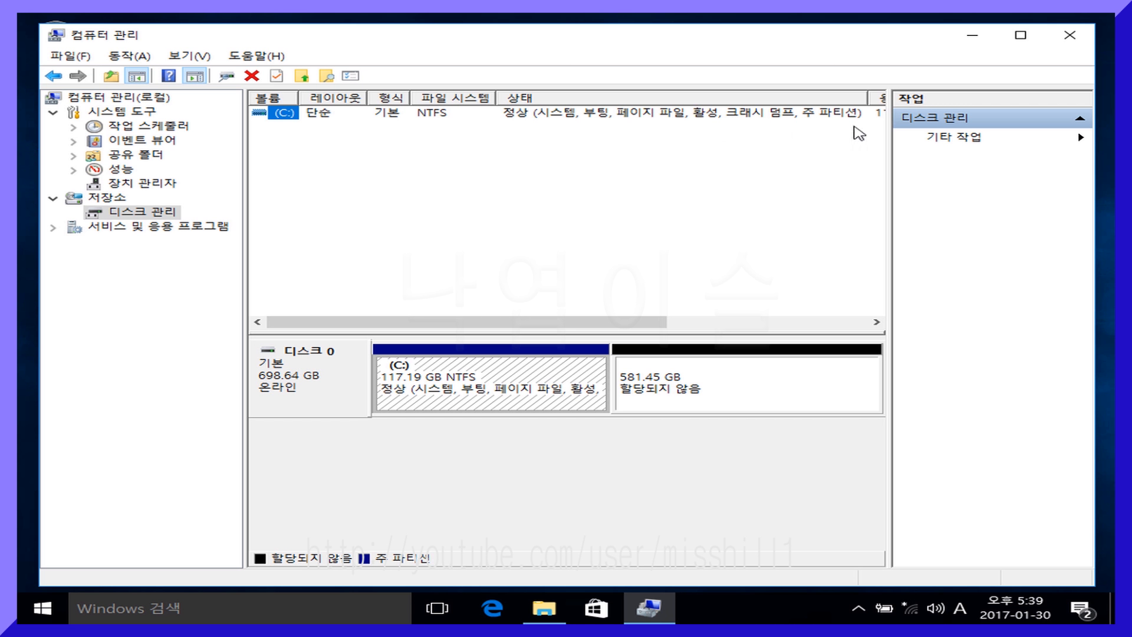
Step: Narrow the status (상태) column in the volume list and check the capacity and free-space columns of the C: volume
{"action": "left_click", "coordinate": [866, 99]}
{"action": "left_click_drag", "start_coordinate": [866, 99], "coordinate": [673, 94]}
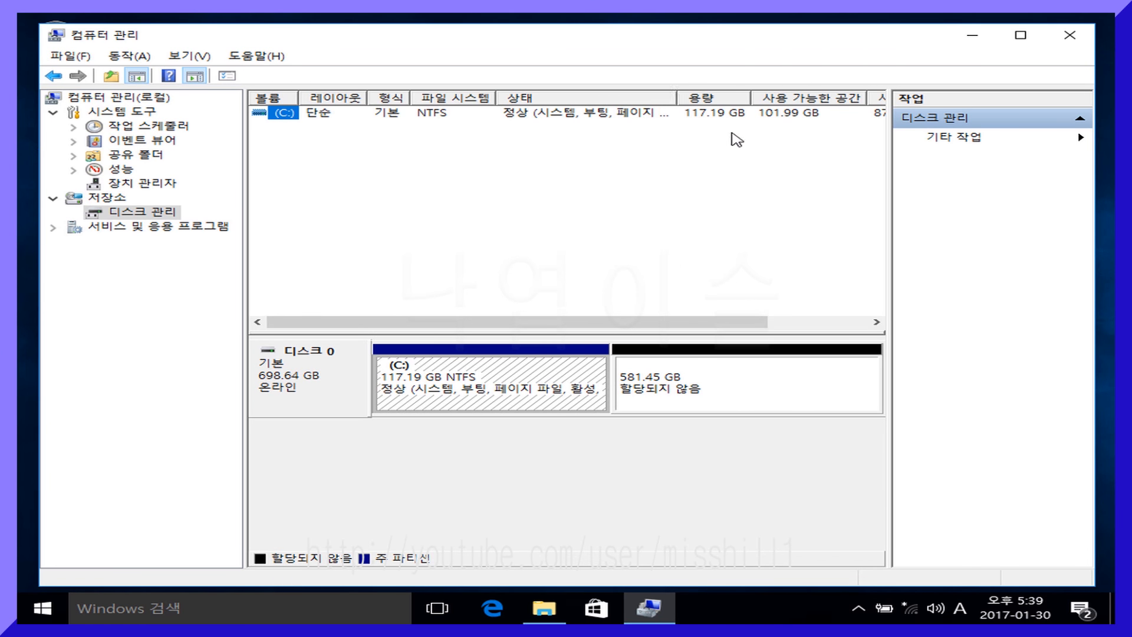
{"action": "scroll", "coordinate": [849, 197], "scroll_direction": "right", "scroll_amount": 5}
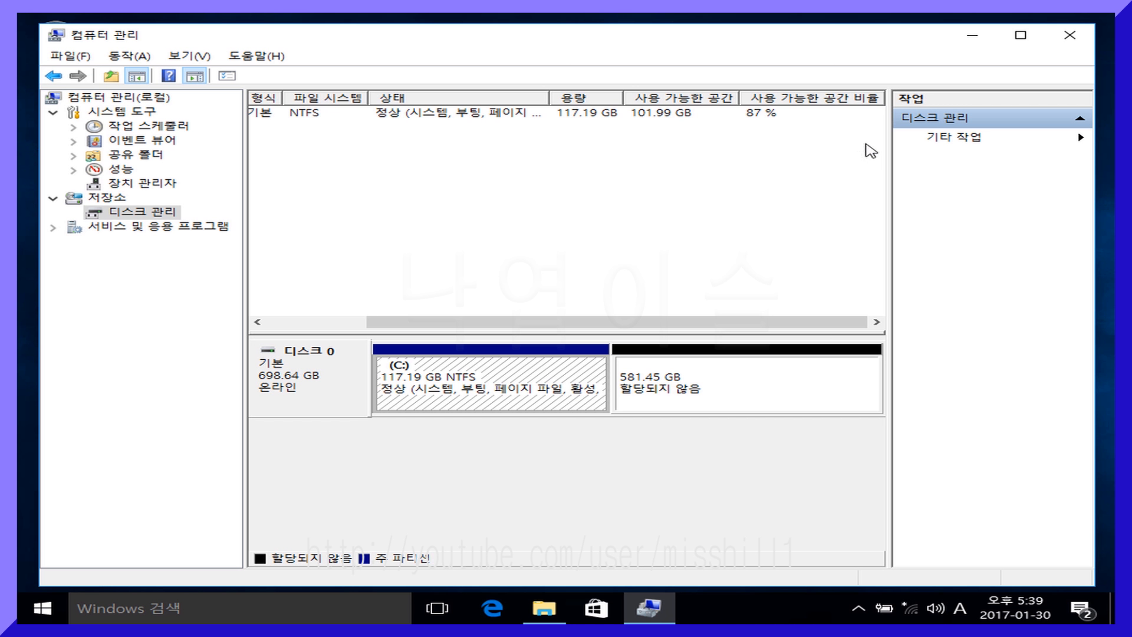
{"action": "left_click_drag", "start_coordinate": [748, 322], "coordinate": [551, 244]}
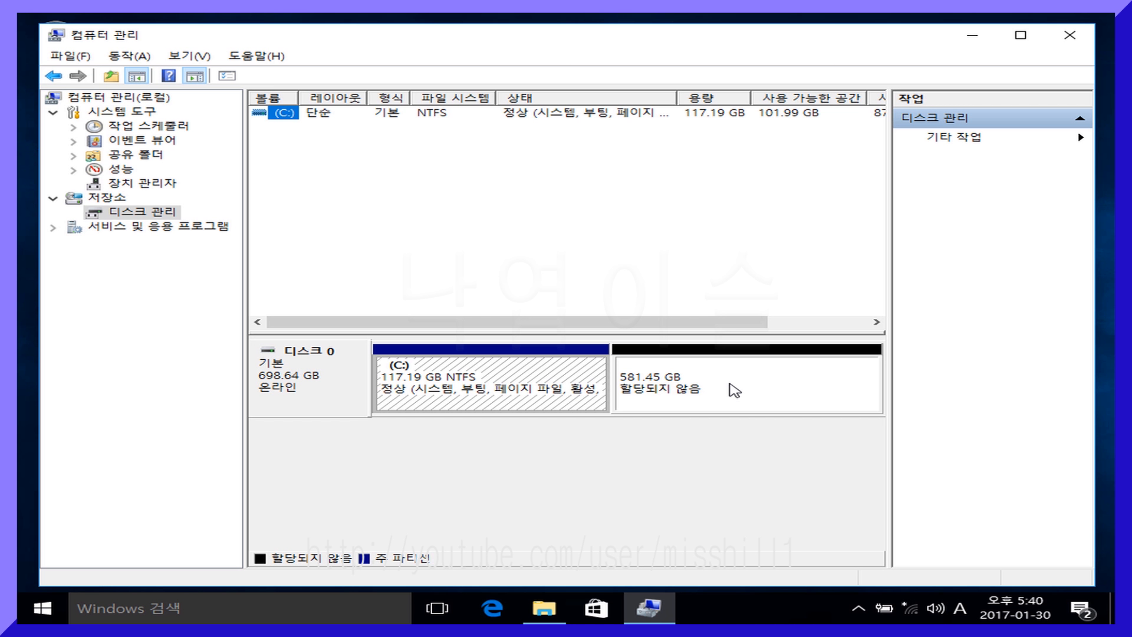
Step: Start a new simple volume on the unallocated space of Disk 0, using the maximum size of 595401 MB
{"action": "left_click", "coordinate": [787, 397]}
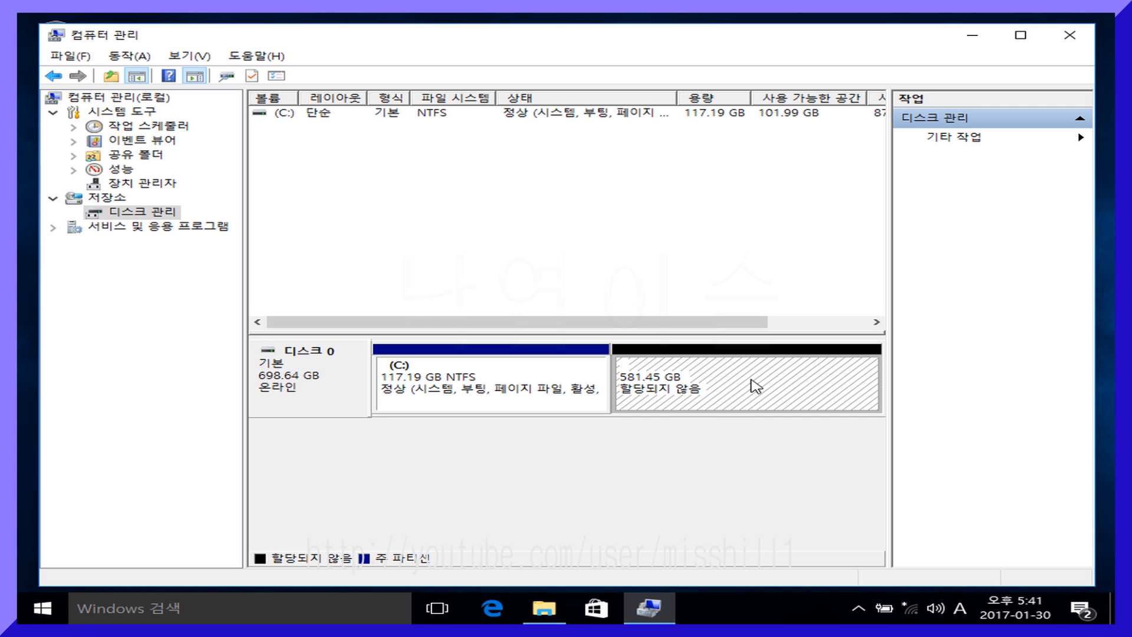
{"action": "right_click", "coordinate": [688, 376]}
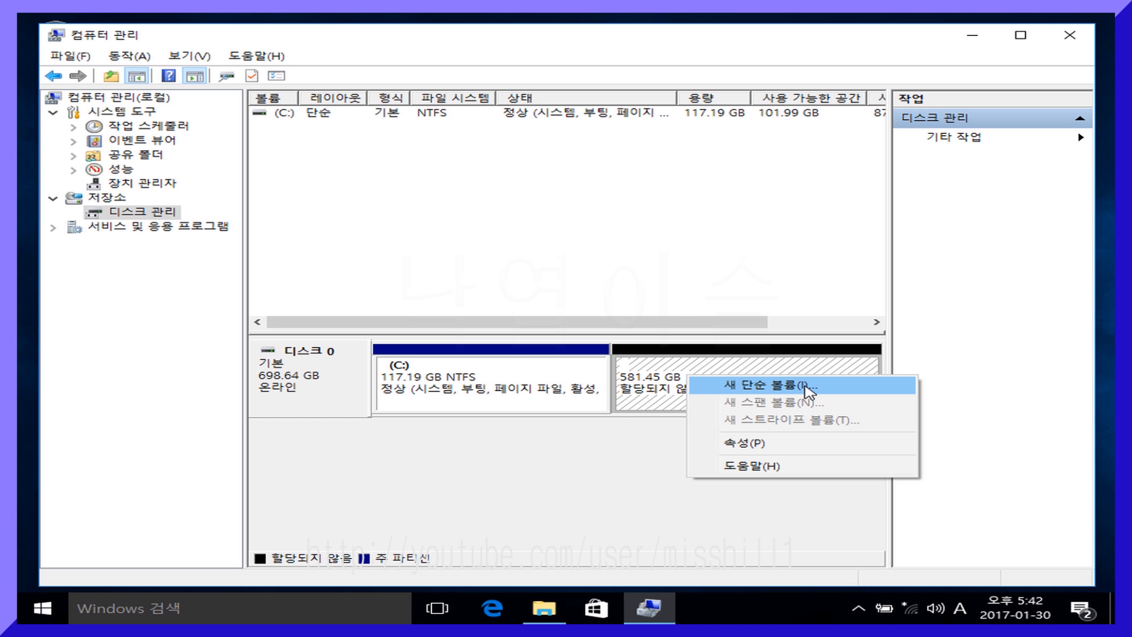
{"action": "left_click", "coordinate": [809, 389]}
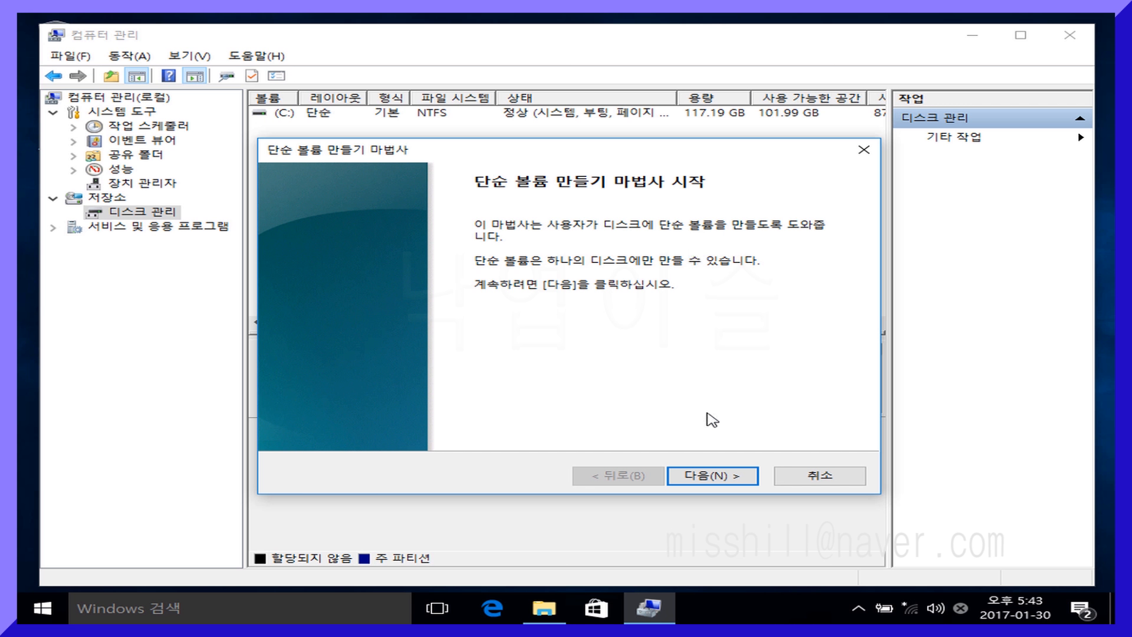
{"action": "left_click", "coordinate": [718, 477]}
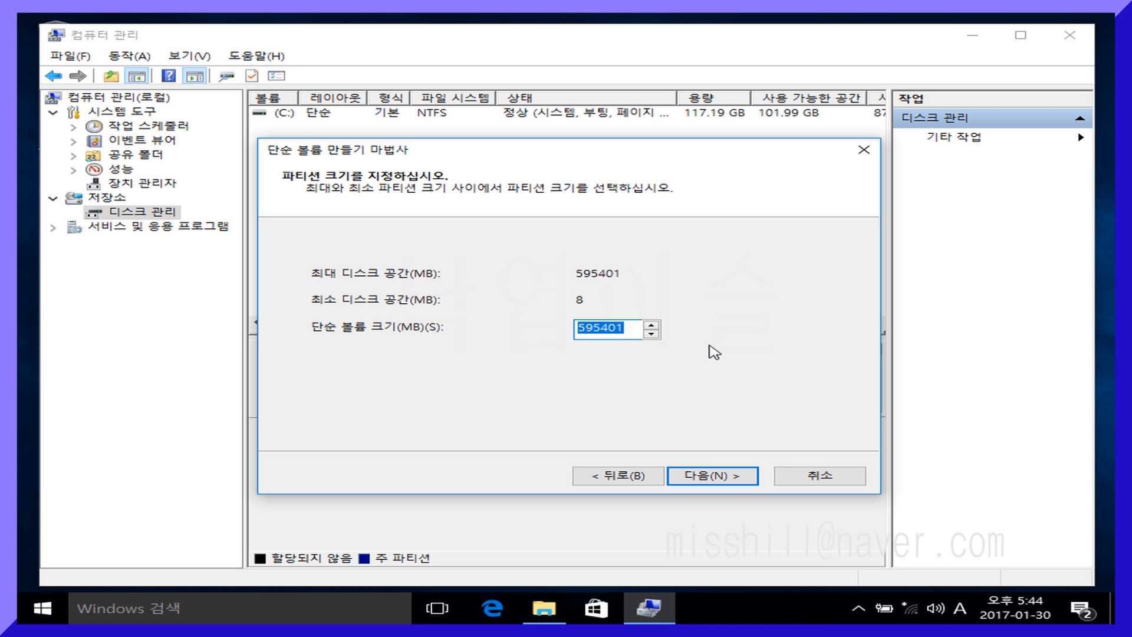
{"action": "left_click", "coordinate": [712, 479]}
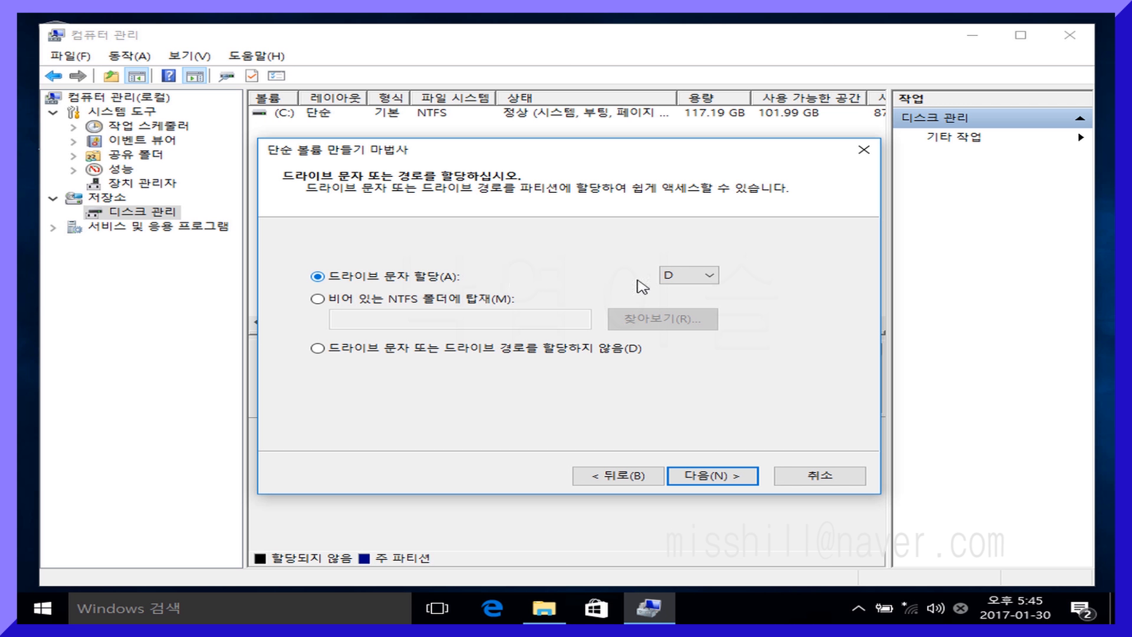
Step: Assign drive letter D to the new volume and continue to the partition format settings
{"action": "left_click", "coordinate": [710, 278]}
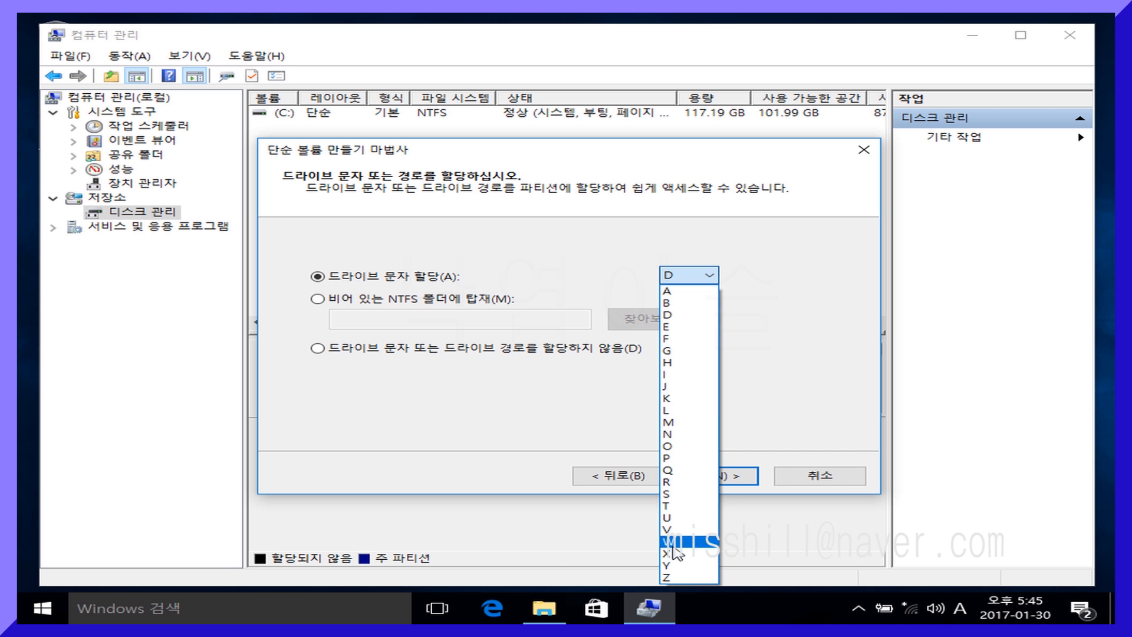
{"action": "left_click", "coordinate": [665, 317]}
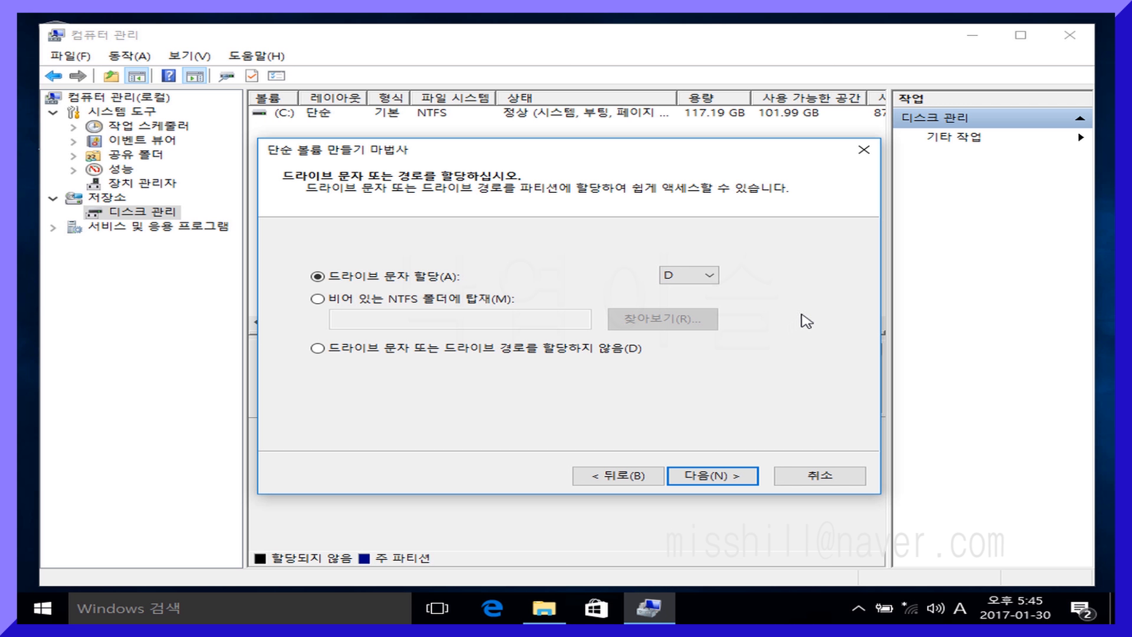
{"action": "left_click", "coordinate": [730, 479]}
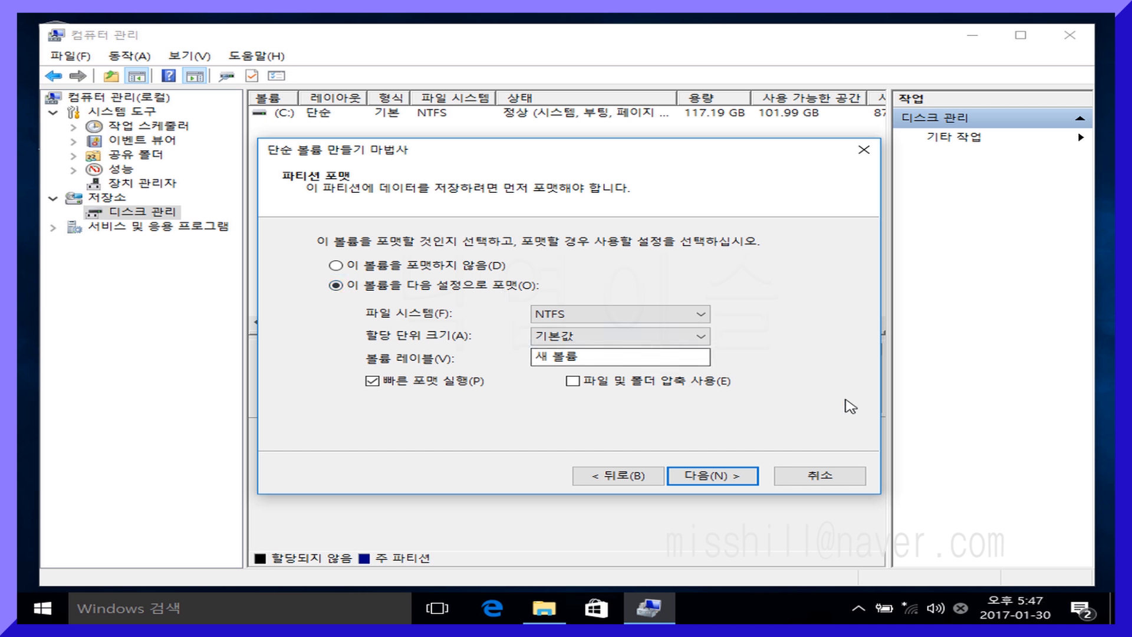
Step: Set the format to NTFS with the default (기본값) allocation unit size and an empty volume label, and accept the settings
{"action": "left_click", "coordinate": [681, 318]}
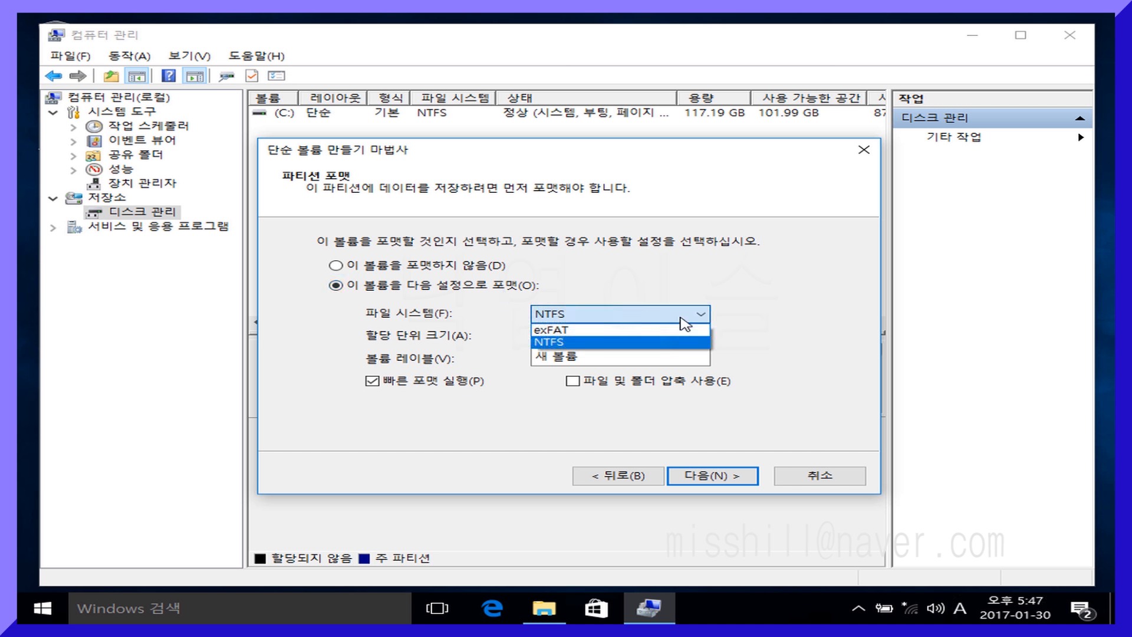
{"action": "left_click", "coordinate": [576, 342]}
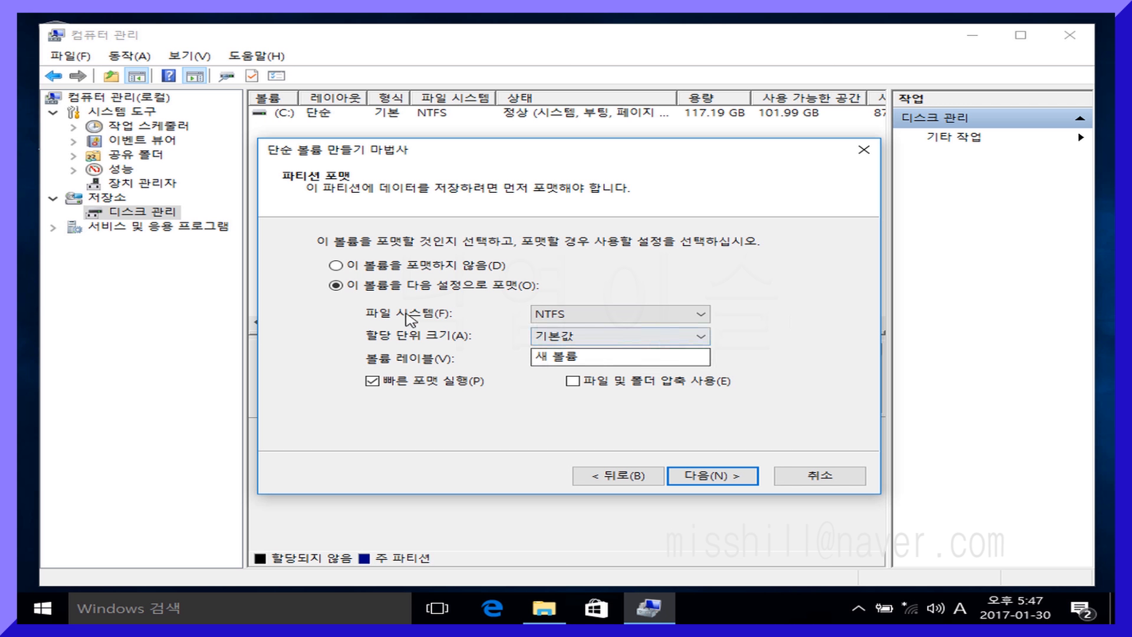
{"action": "left_click", "coordinate": [702, 338]}
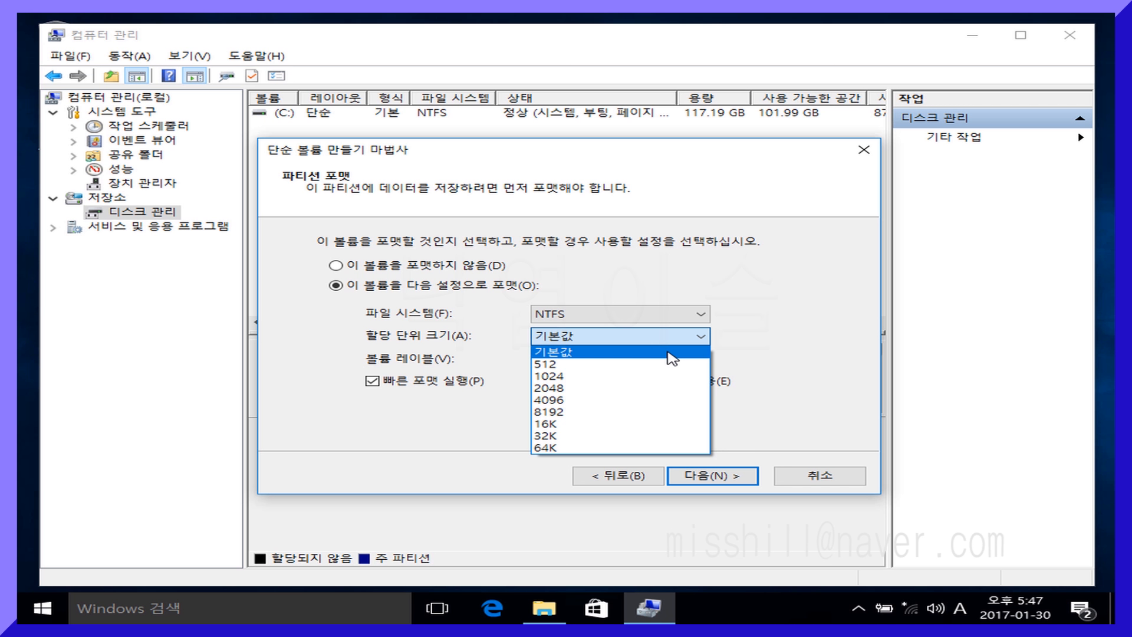
{"action": "left_click", "coordinate": [671, 357]}
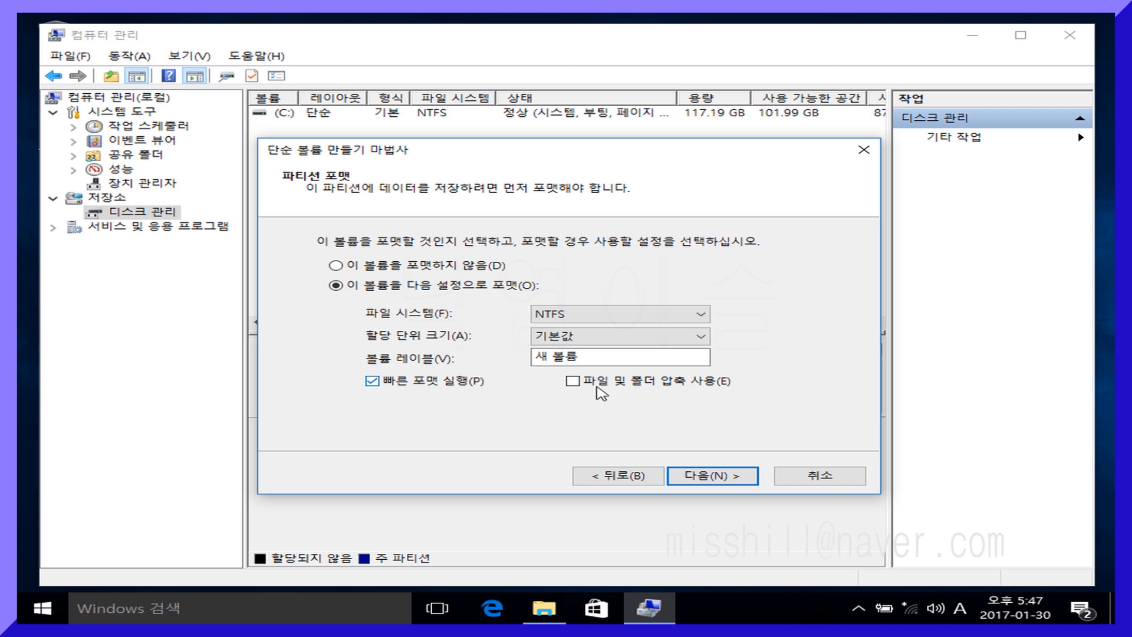
{"action": "left_click_drag", "start_coordinate": [644, 358], "coordinate": [535, 357]}
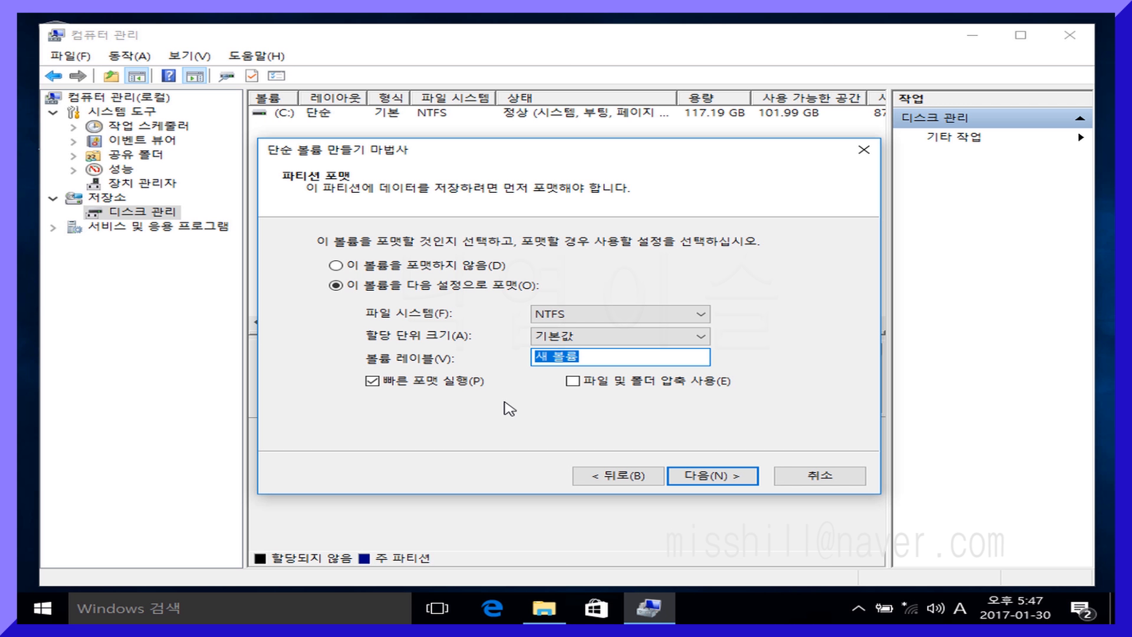
{"action": "key", "text": "BackSpace"}
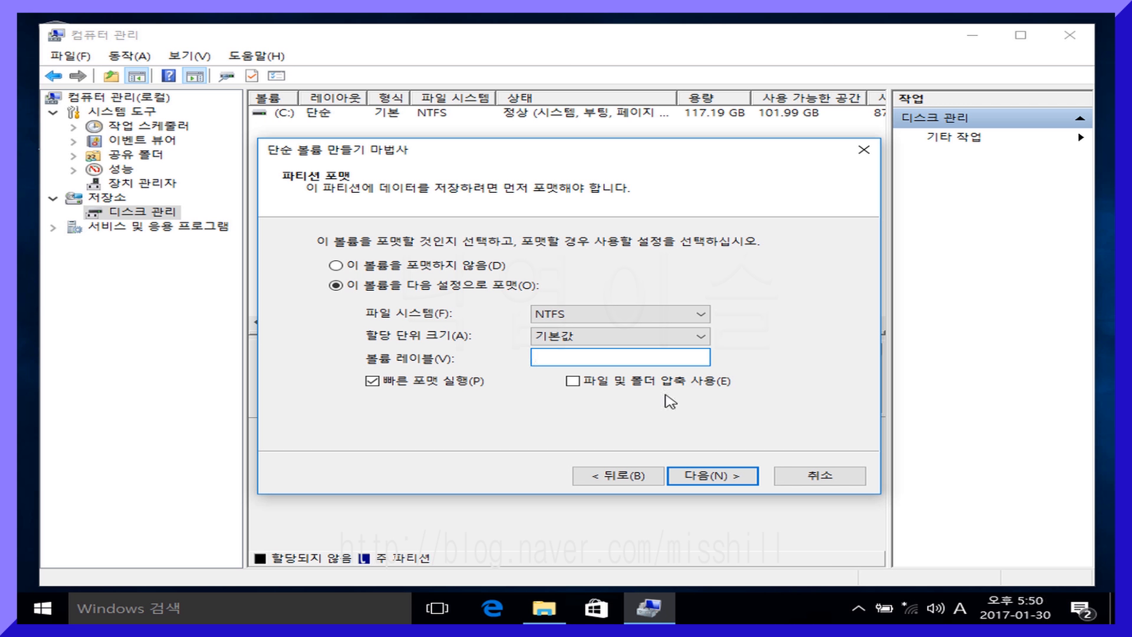
{"action": "left_click", "coordinate": [719, 479]}
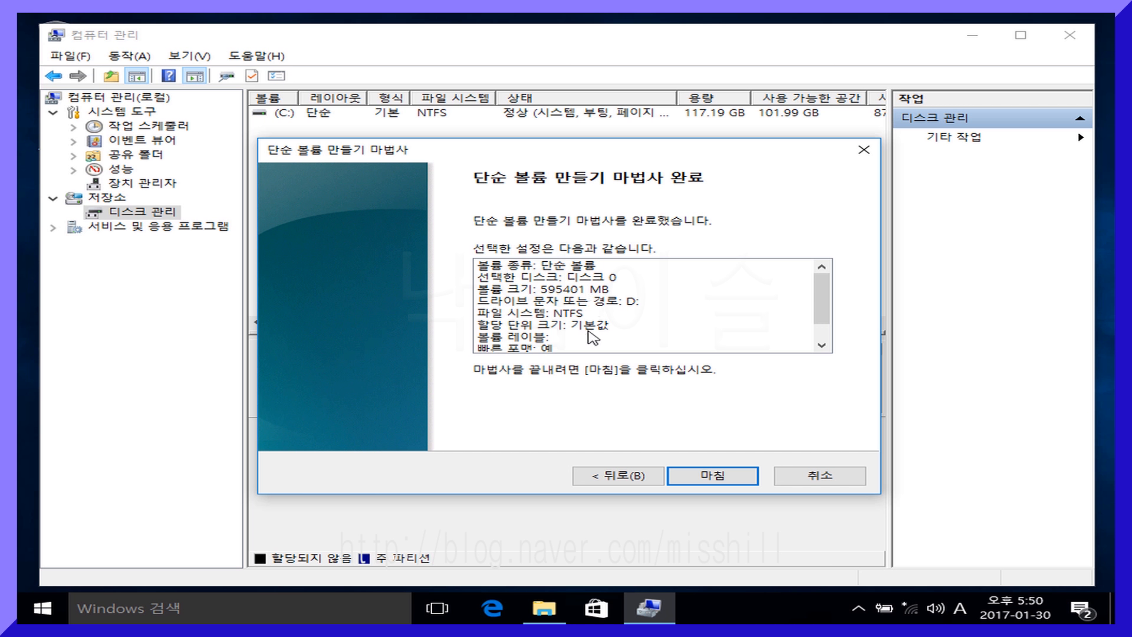
Step: Review the summary of selected settings, finish the wizard to create the volume, and close Computer Management
{"action": "left_click_drag", "start_coordinate": [824, 317], "coordinate": [823, 332]}
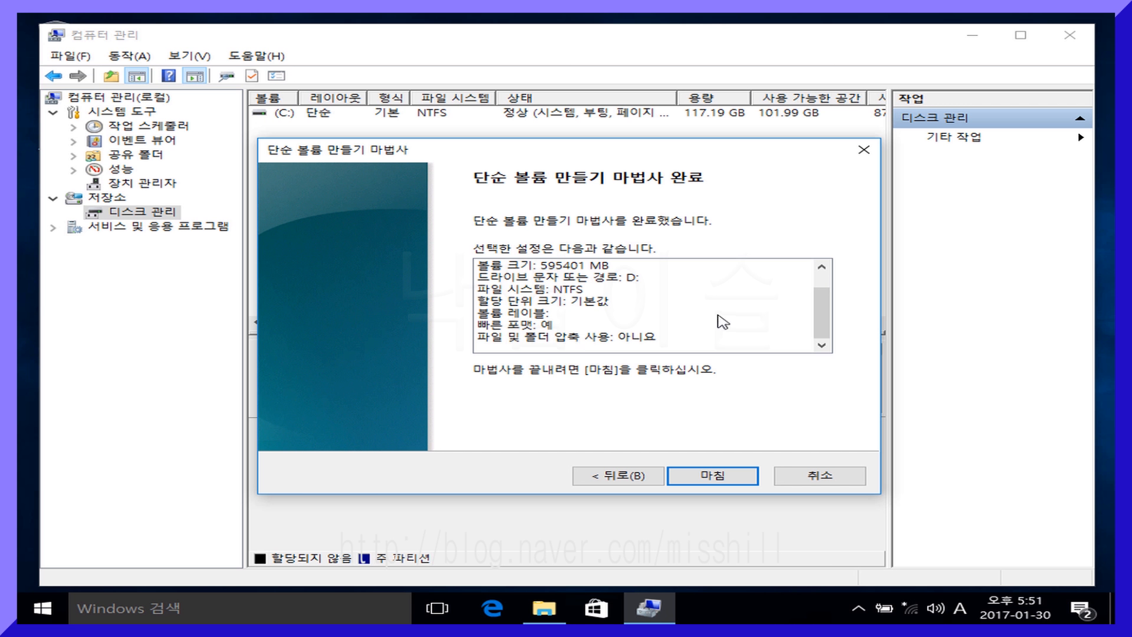
{"action": "left_click", "coordinate": [722, 480]}
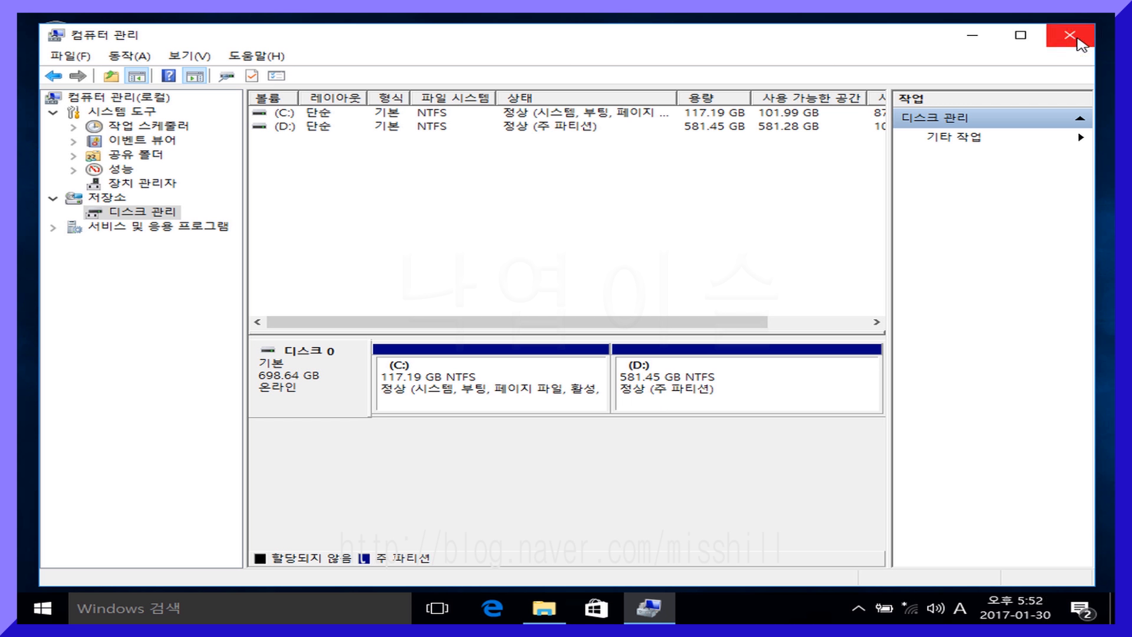
{"action": "left_click", "coordinate": [1081, 43]}
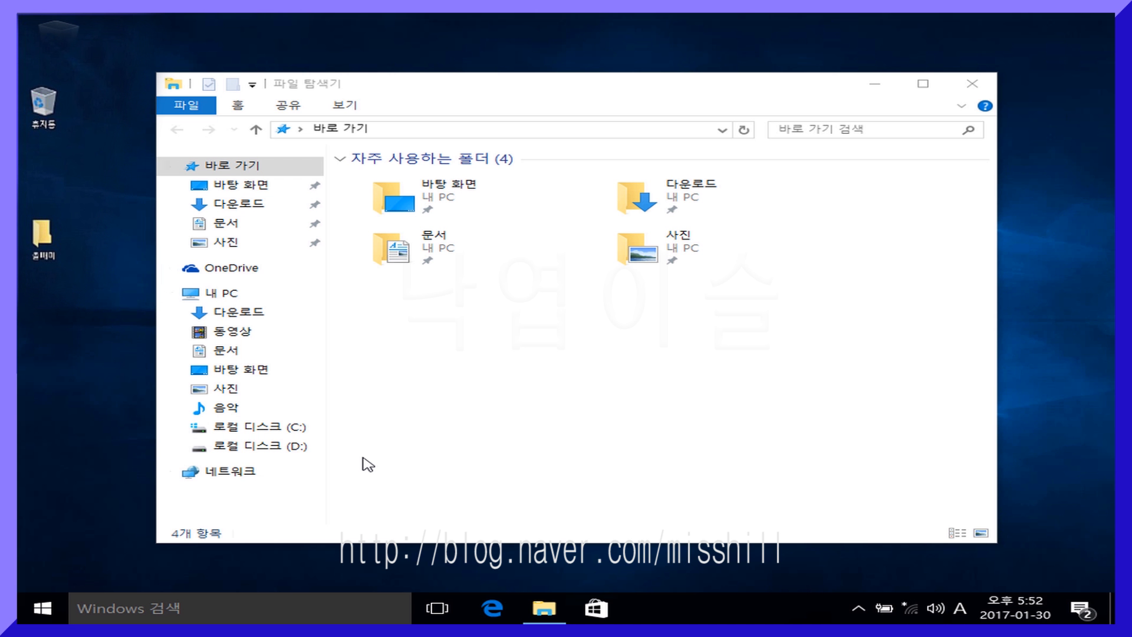
Step: Open the new D: drive in File Explorer, check its file system and capacity in its properties, and close the windows
{"action": "left_click", "coordinate": [276, 447]}
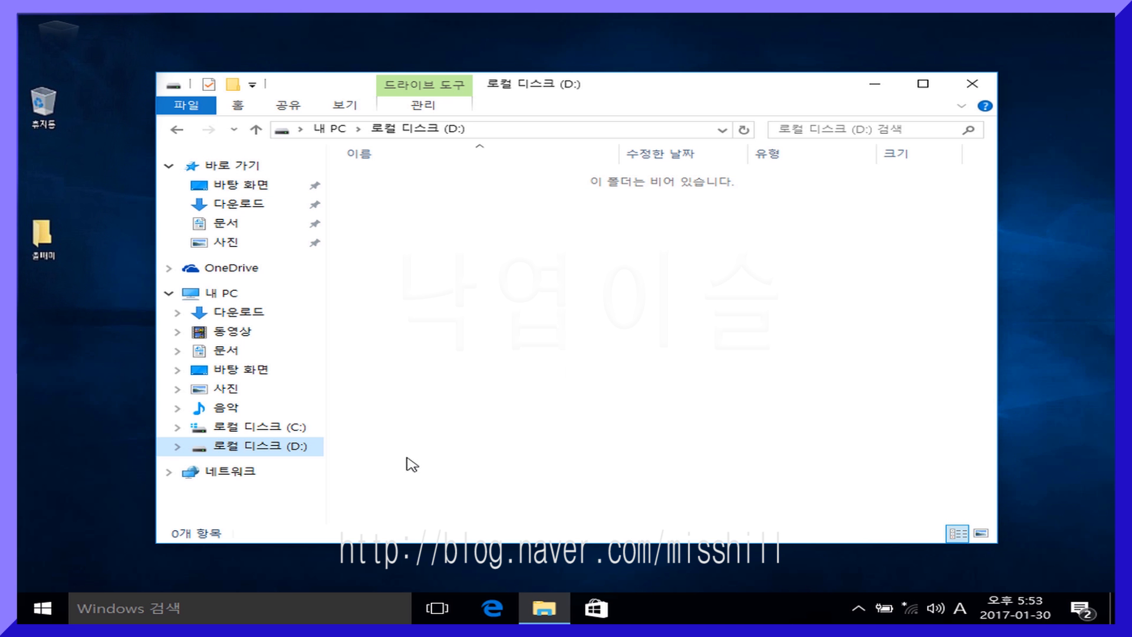
{"action": "right_click", "coordinate": [296, 451]}
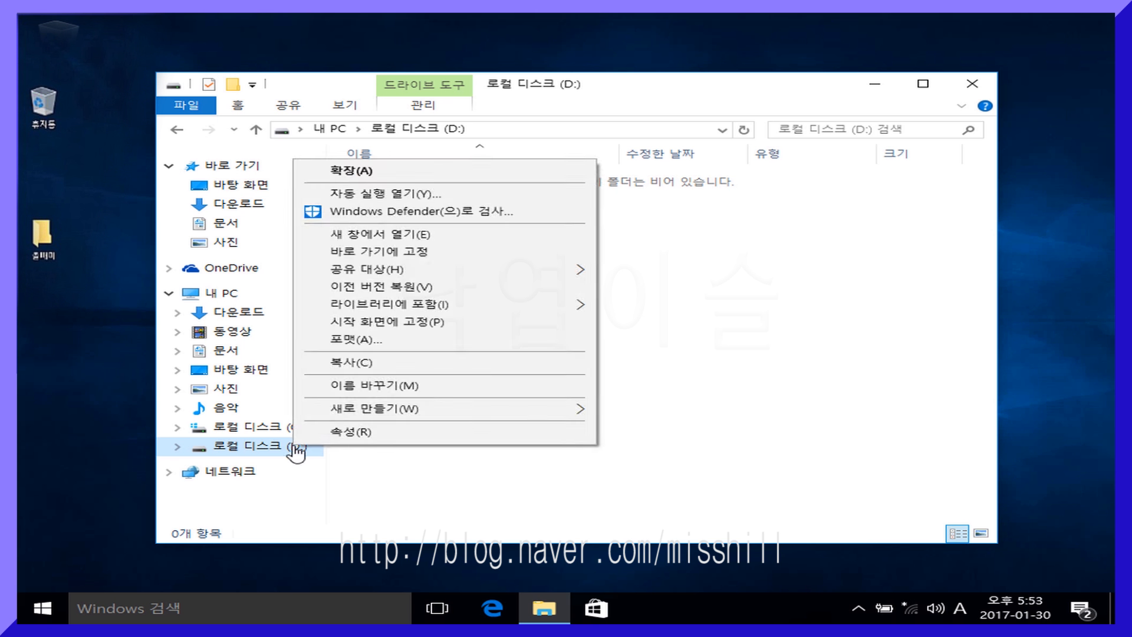
{"action": "left_click", "coordinate": [353, 435]}
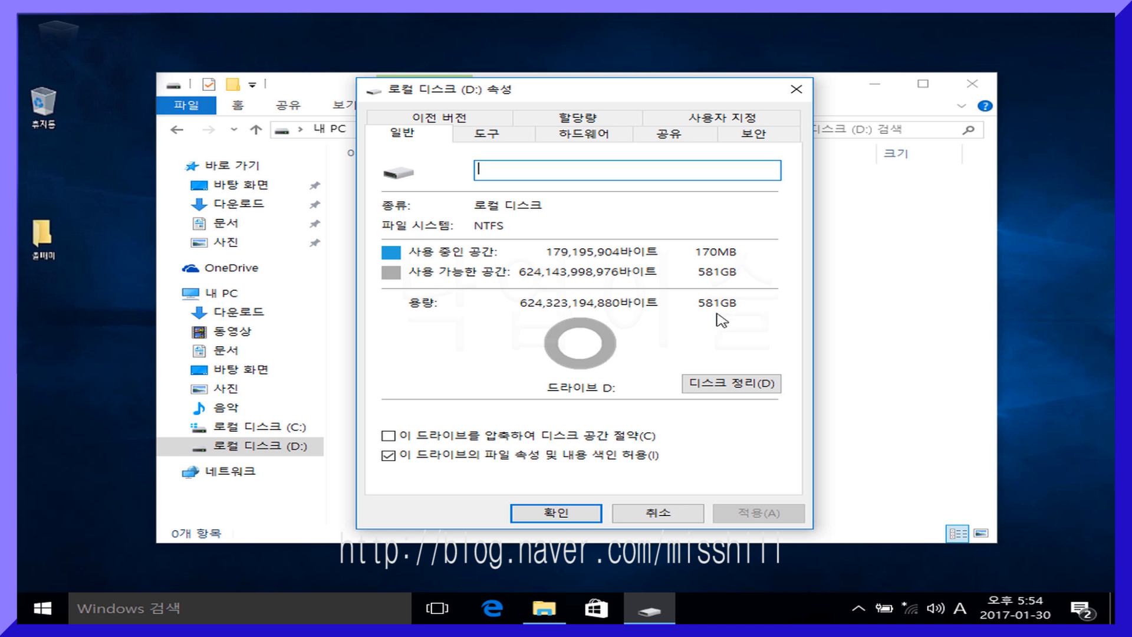
{"action": "left_click", "coordinate": [564, 515]}
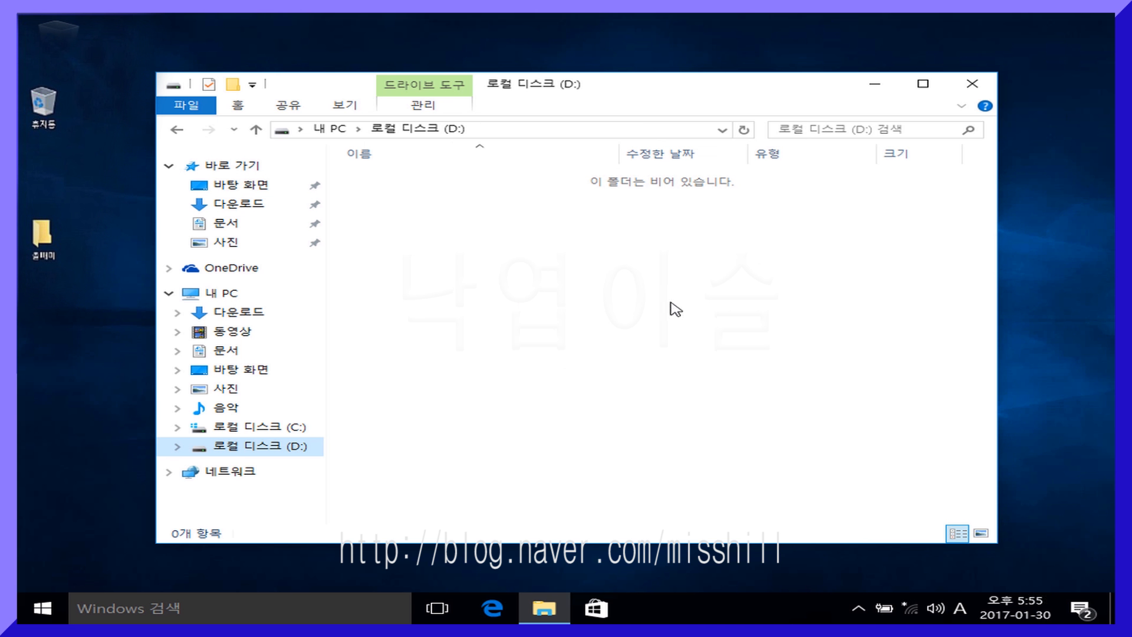
{"action": "left_click", "coordinate": [972, 88]}
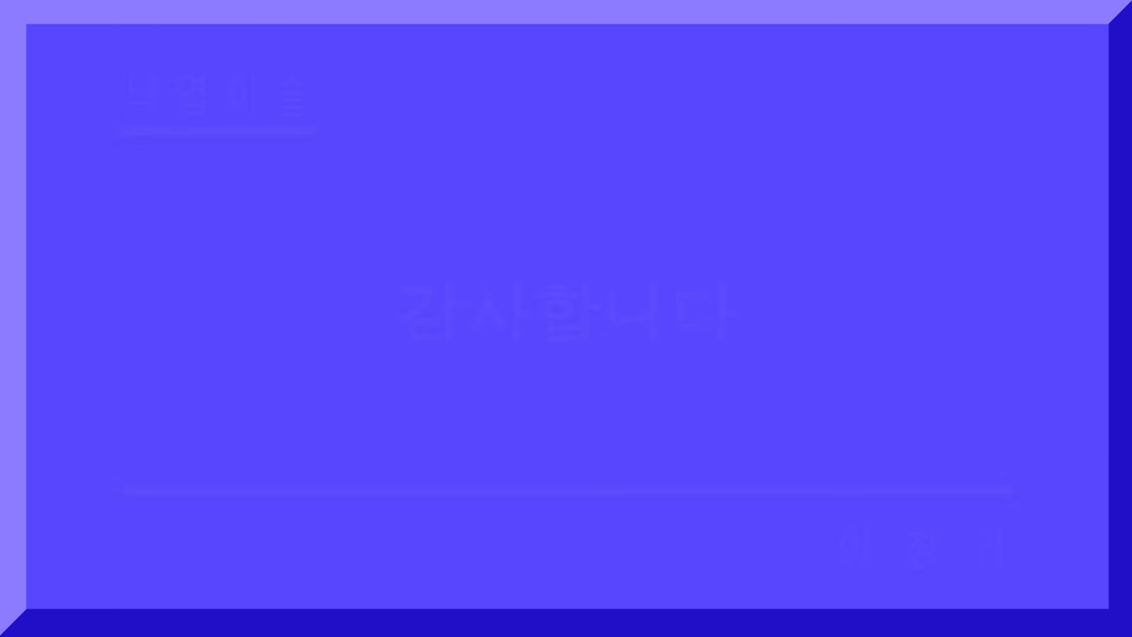